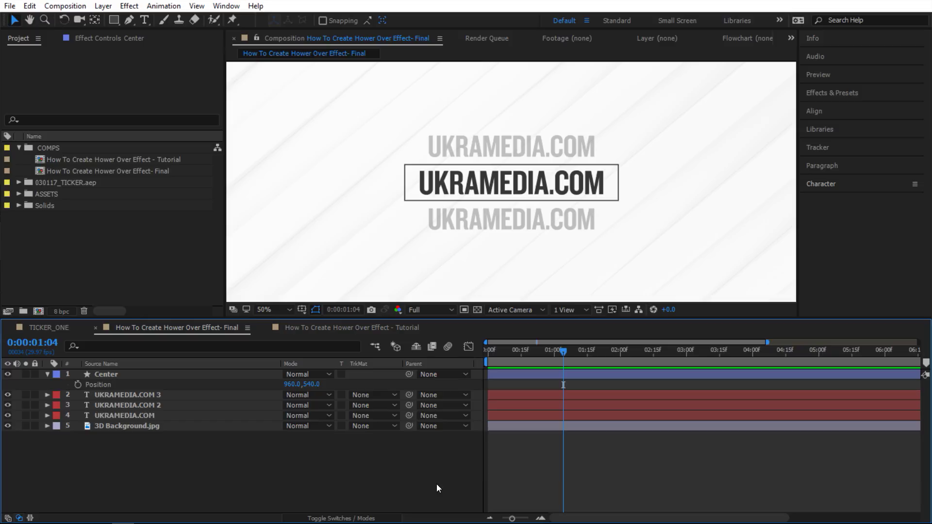
# - Nudge the Center rectangle's Position Y down slightly, then switch to the TICKER_ONE composition
pyautogui.click(128, 375)
pyautogui.moveTo(307, 383); pyautogui.dragTo(348, 442)
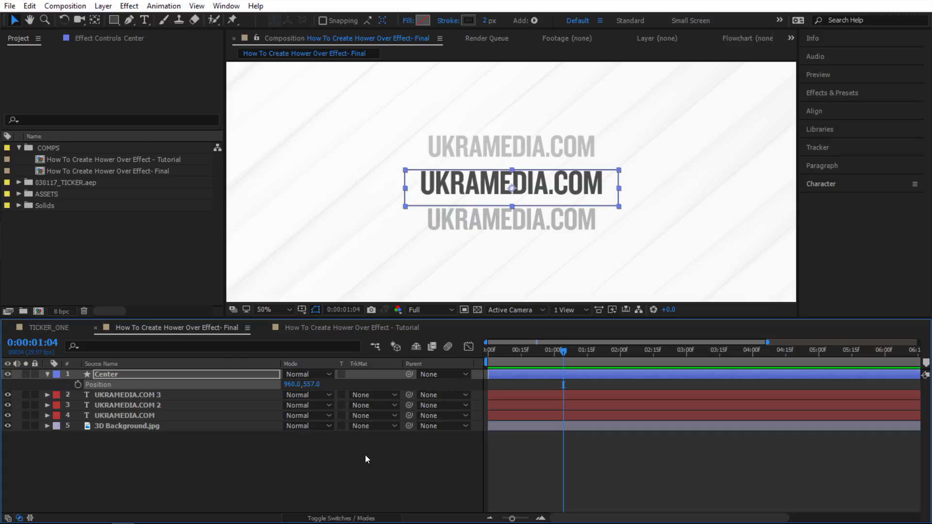
pyautogui.click(59, 327)
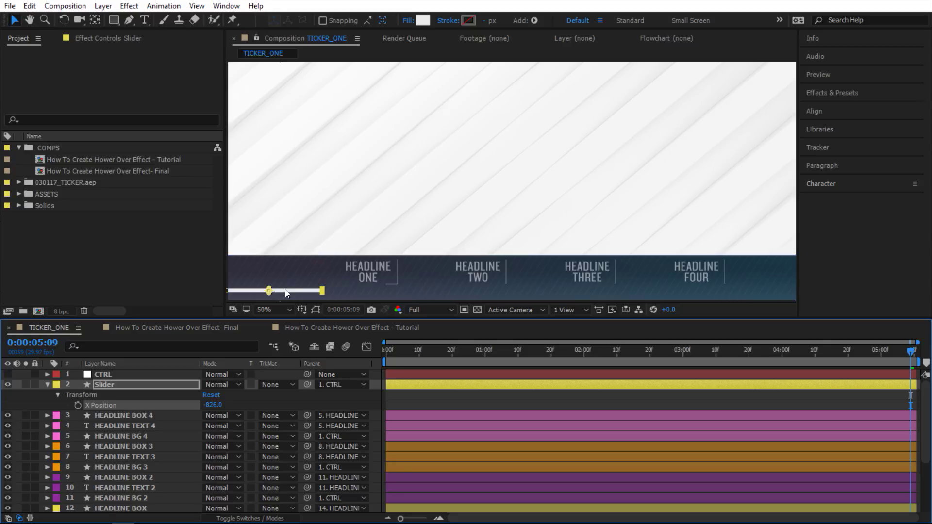
# - Drag the ticker Slider right so the red highlight moves from HEADLINE ONE to HEADLINE THREE
pyautogui.moveTo(285, 290); pyautogui.dragTo(376, 289)
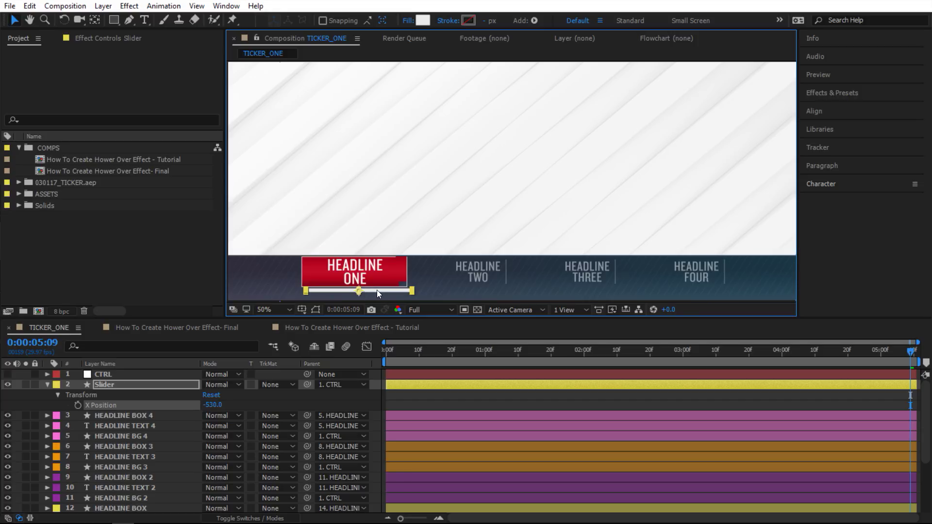
pyautogui.moveTo(376, 290); pyautogui.dragTo(595, 295)
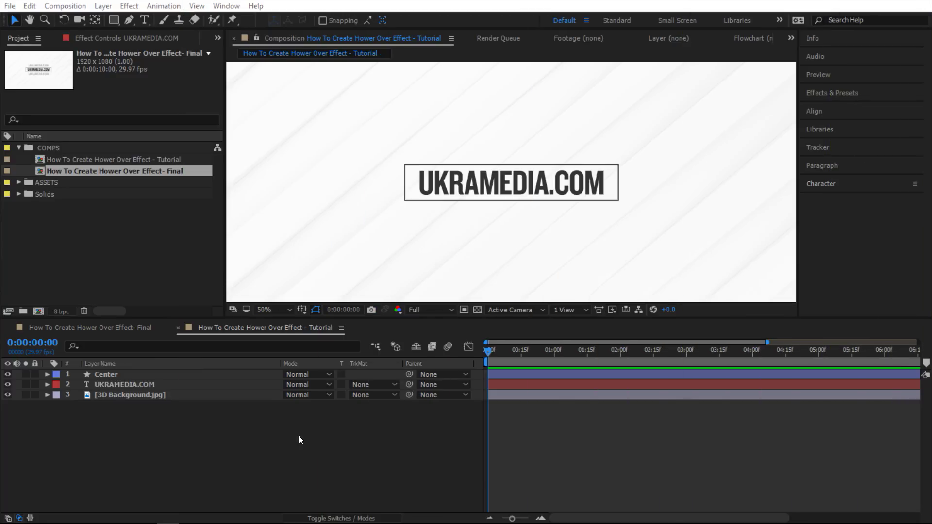
# - In the Tutorial comp, add an expression to the UKRAMEDIA.COM layer's Opacity property
pyautogui.click(136, 384)
pyautogui.press('t')
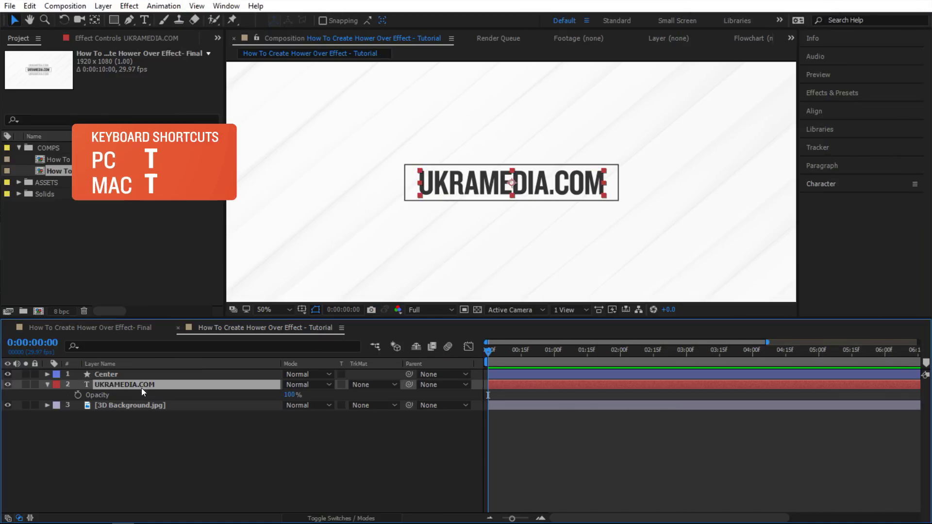
pyautogui.keyDown('alt'); pyautogui.click(78, 395); pyautogui.keyUp('alt')
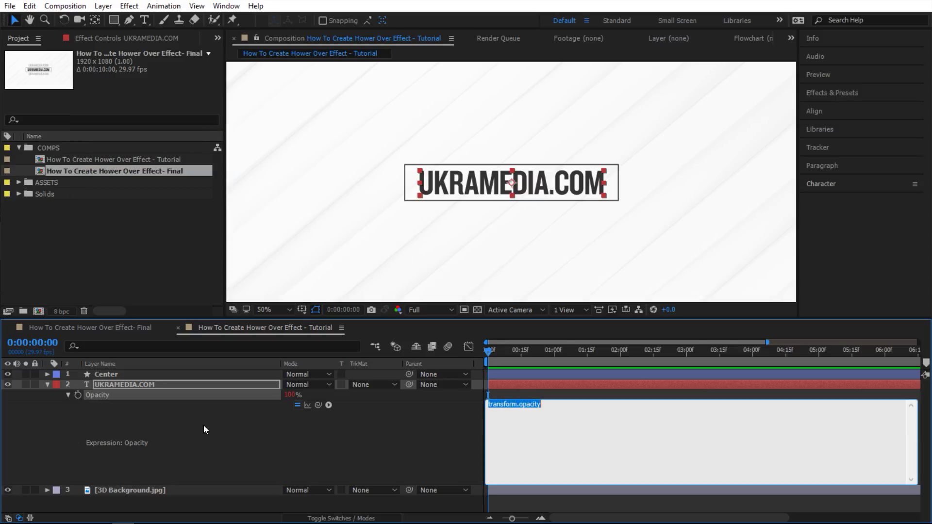
# - Define pointA from Center's toComp(anchorPoint)[1], pointB from this layer, and l = length(pointA, pointB)
pyautogui.write('pointA =')
pyautogui.moveTo(319, 405); pyautogui.dragTo(126, 374)
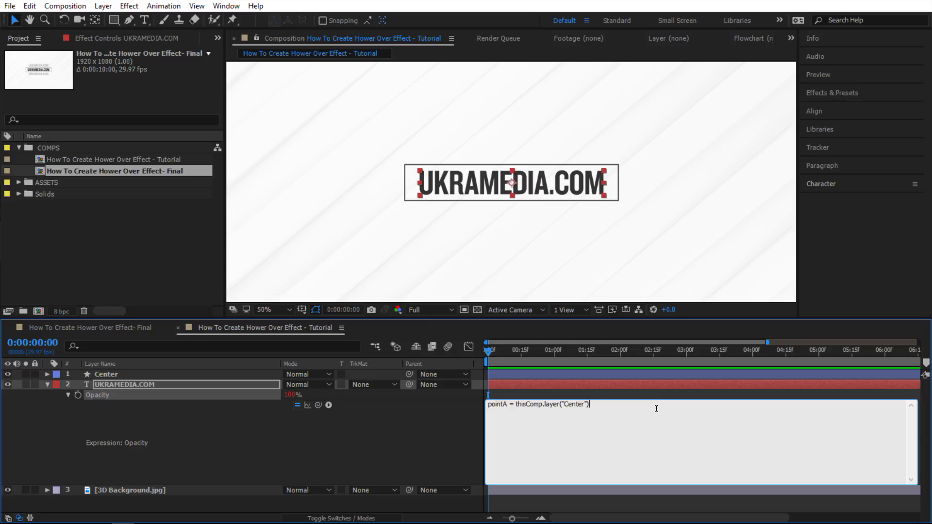
pyautogui.write('.toComp')
pyautogui.write('(anchorPoint')
pyautogui.write('[')
pyautogui.write('1]')
pyautogui.write(';')
pyautogui.write('pointB = ')
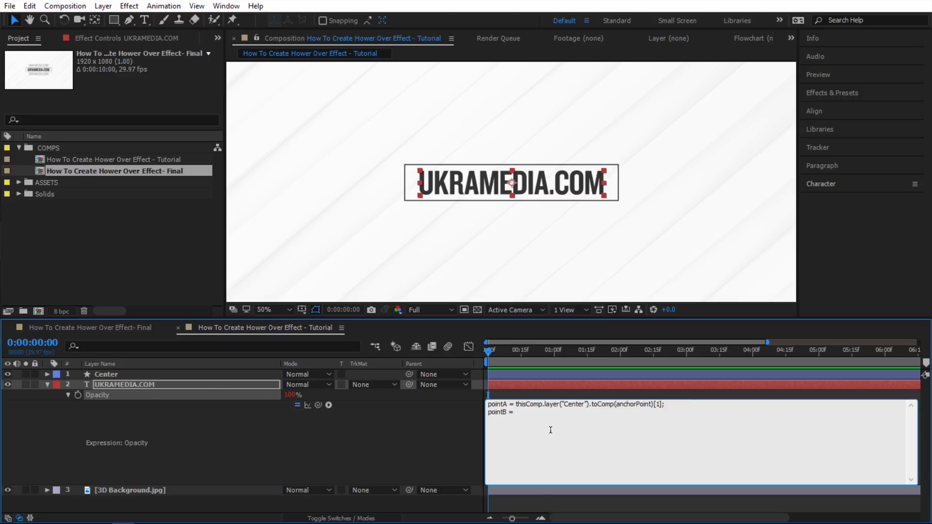
pyautogui.write('thisLayer.')
pyautogui.write('toComp()')
pyautogui.write('anchorPoint')
pyautogui.write('[]')
pyautogui.write('1')
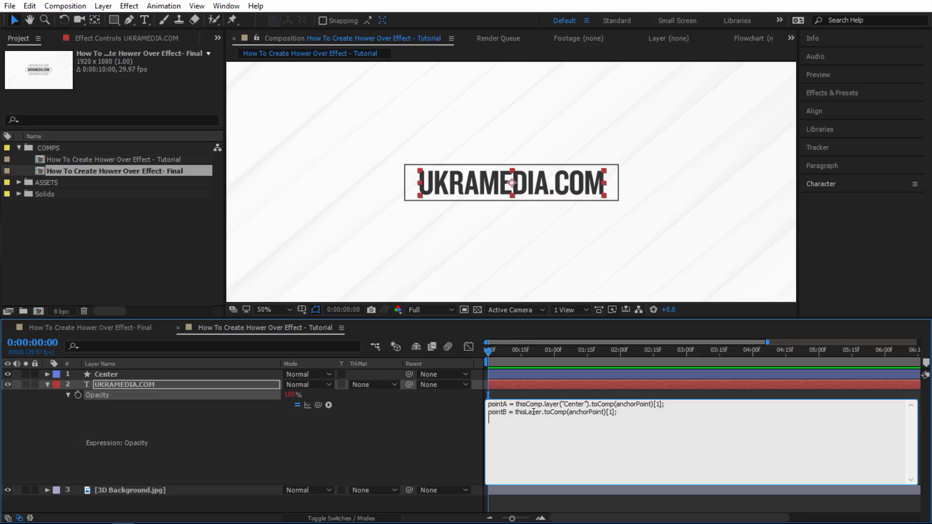
pyautogui.write('= leng')
pyautogui.write('th()')
pyautogui.write('pointA')
pyautogui.write(', point')
pyautogui.write('B')
# - Apply the expression, test it by moving Center's Position Y down, then restore the rectangle to centre
pyautogui.click(447, 450)
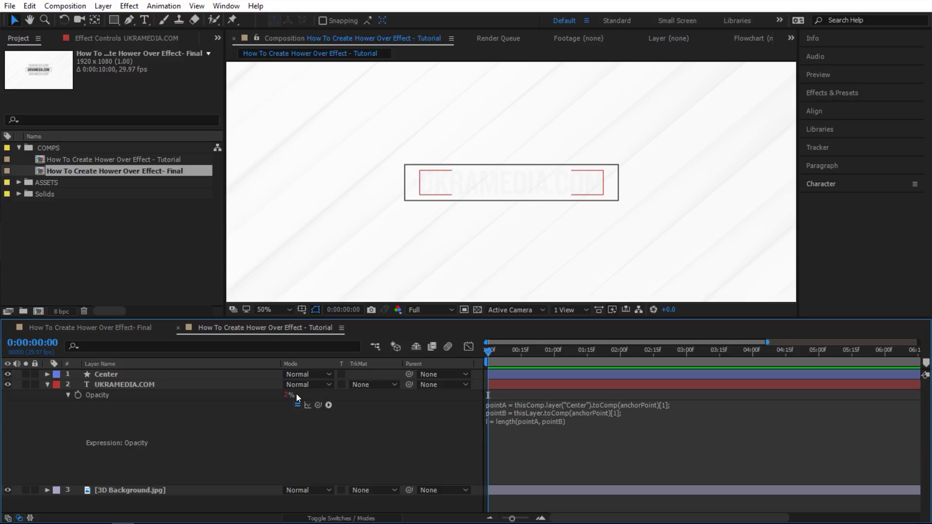
pyautogui.click(513, 187)
pyautogui.click(201, 372)
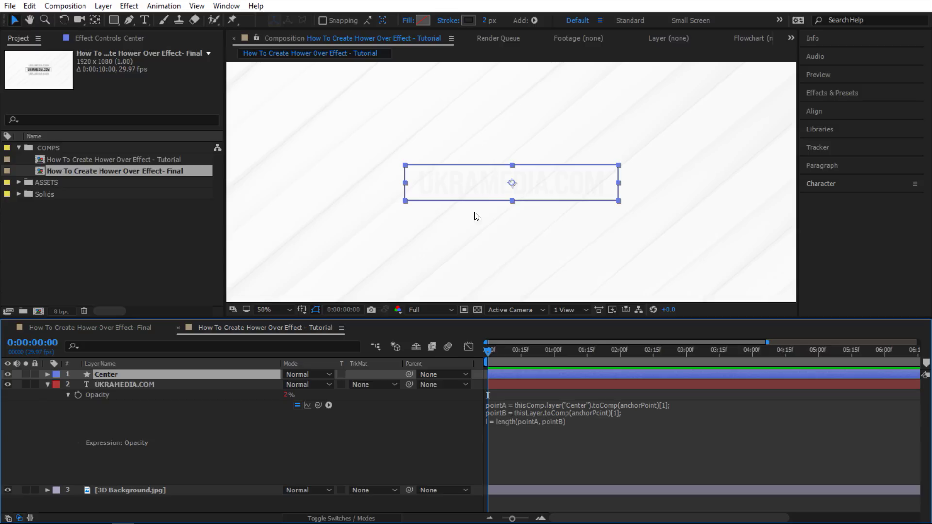
pyautogui.press('p')
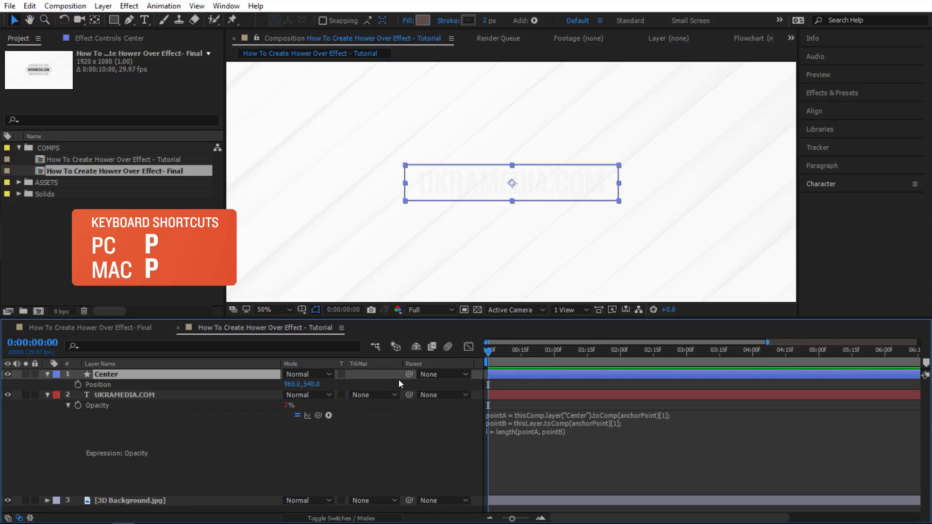
pyautogui.moveTo(313, 384); pyautogui.dragTo(379, 394)
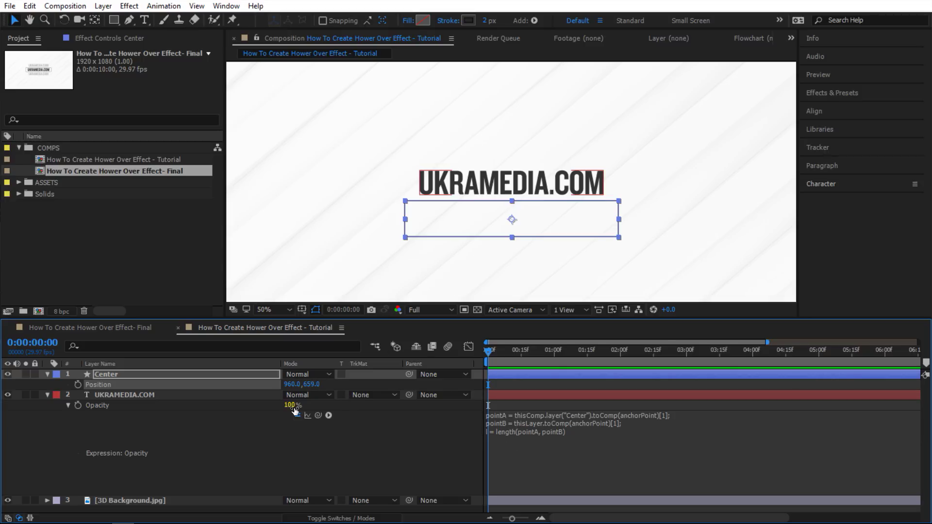
pyautogui.moveTo(313, 383); pyautogui.dragTo(334, 383)
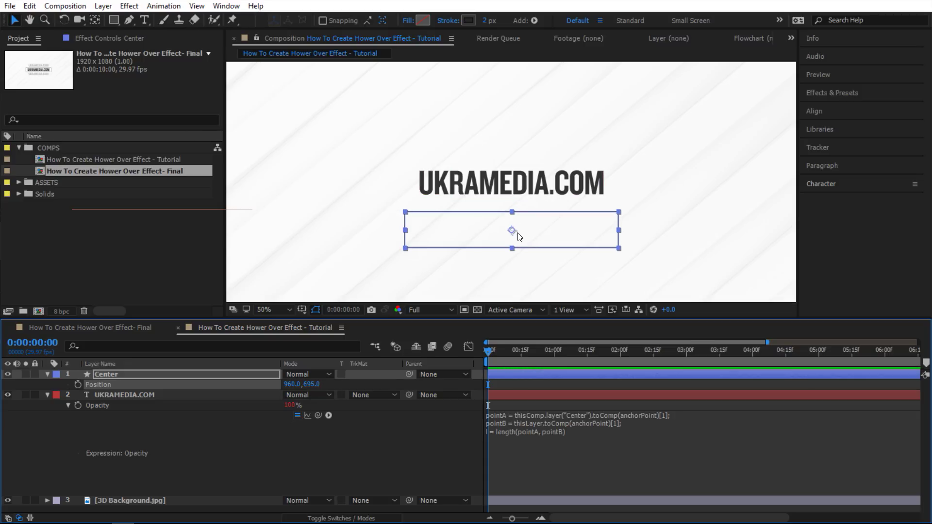
pyautogui.hotkey('ctrl', 'z')
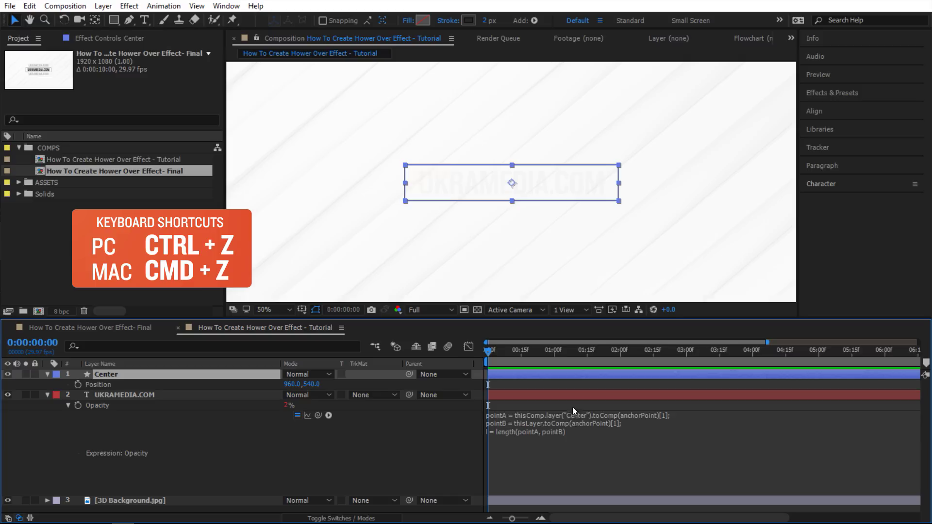
pyautogui.click(588, 432)
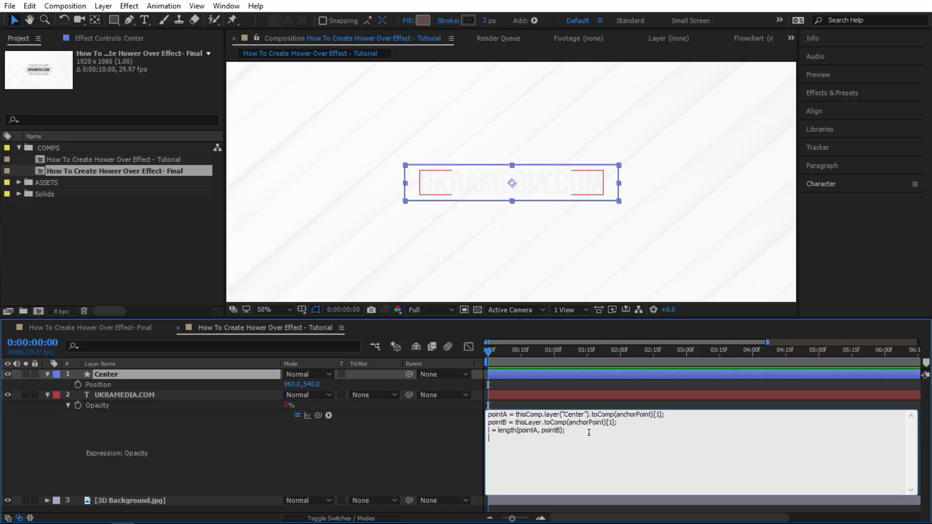
# - Begin the final Opacity expression line as linear(l, 0, 110, 100, …)
pyautogui.write('linear()')
pyautogui.press('Left')
pyautogui.write('0')
pyautogui.write(', 110')
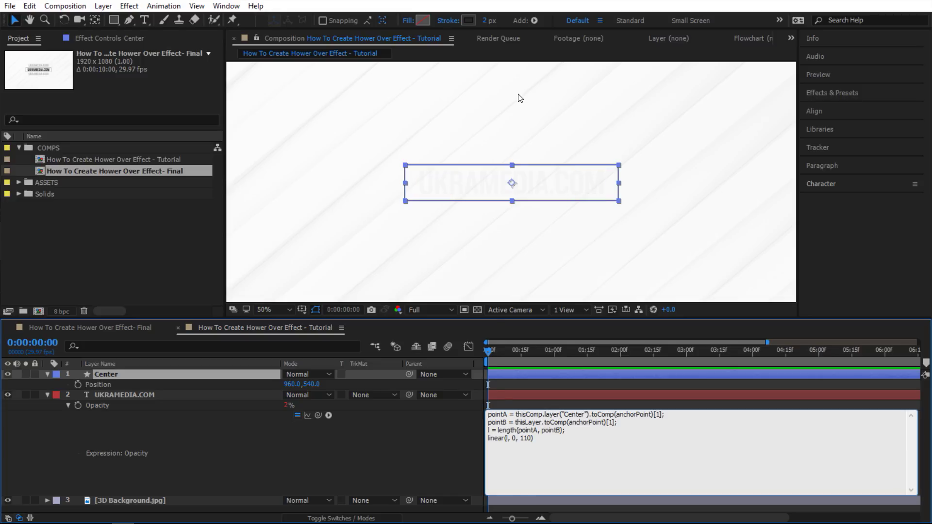
pyautogui.write(',')
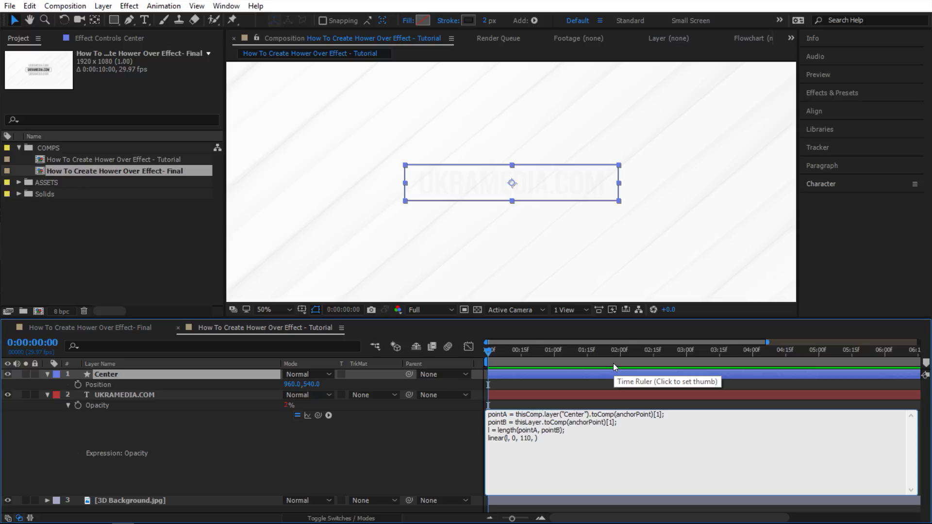
pyautogui.write('100,')
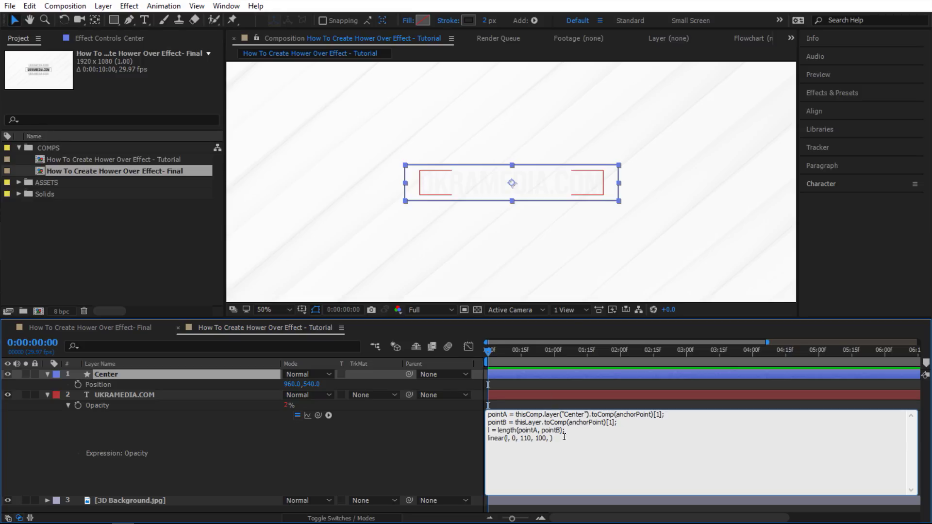
# - End the linear line with 30, test the fade by moving Center, undo, and copy the expression
pyautogui.write('30')
pyautogui.click(438, 442)
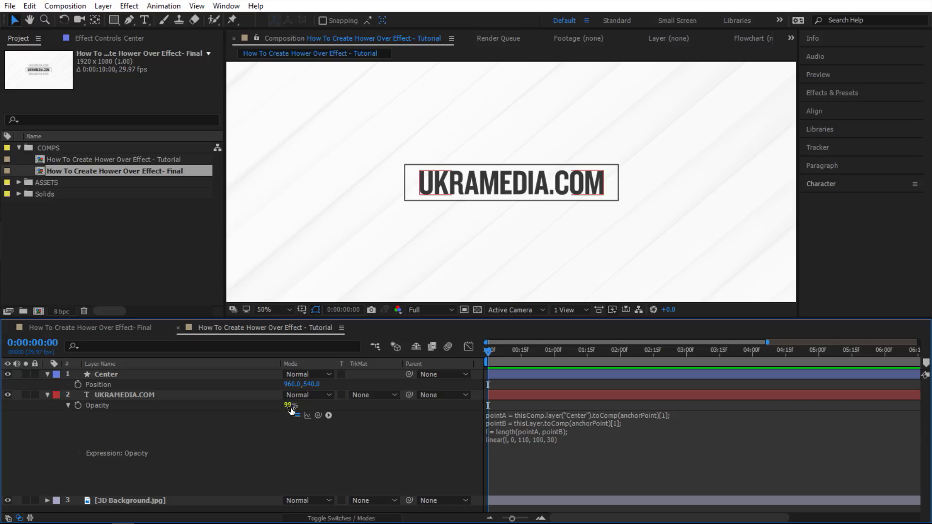
pyautogui.moveTo(312, 384); pyautogui.dragTo(100, 391)
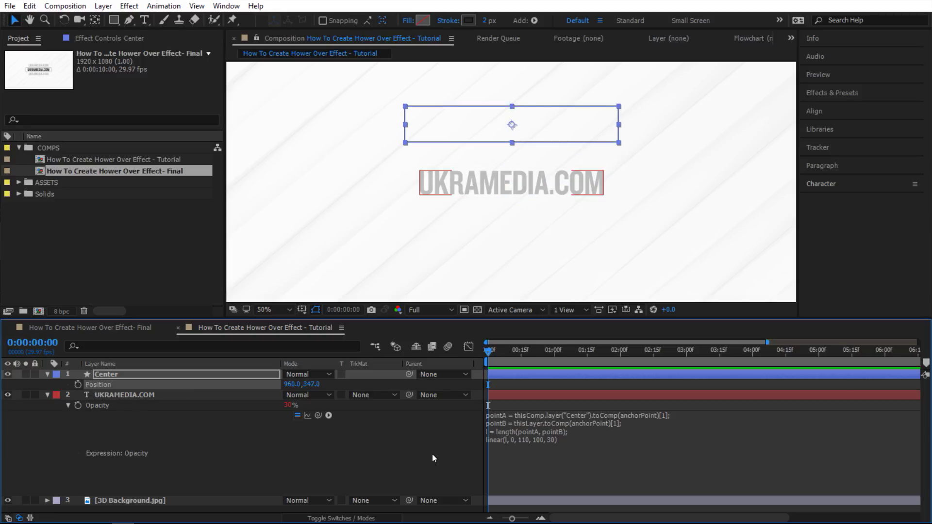
pyautogui.hotkey('ctrl', 'z')
pyautogui.hotkey('ctrl', 'z')
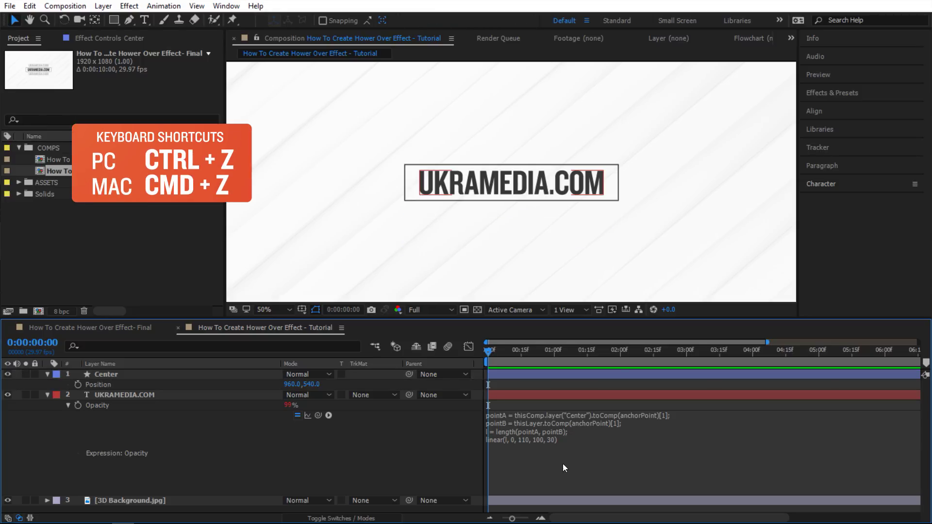
pyautogui.click(560, 440)
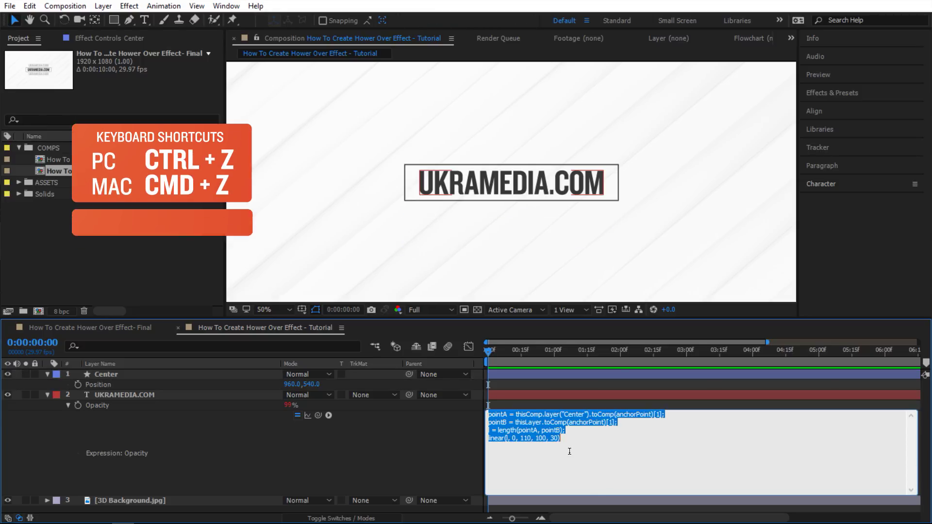
pyautogui.hotkey('ctrl', 'c')
# - Paste the copied opacity expression into a new expression on UKRAMEDIA.COM's Scale
pyautogui.click(430, 459)
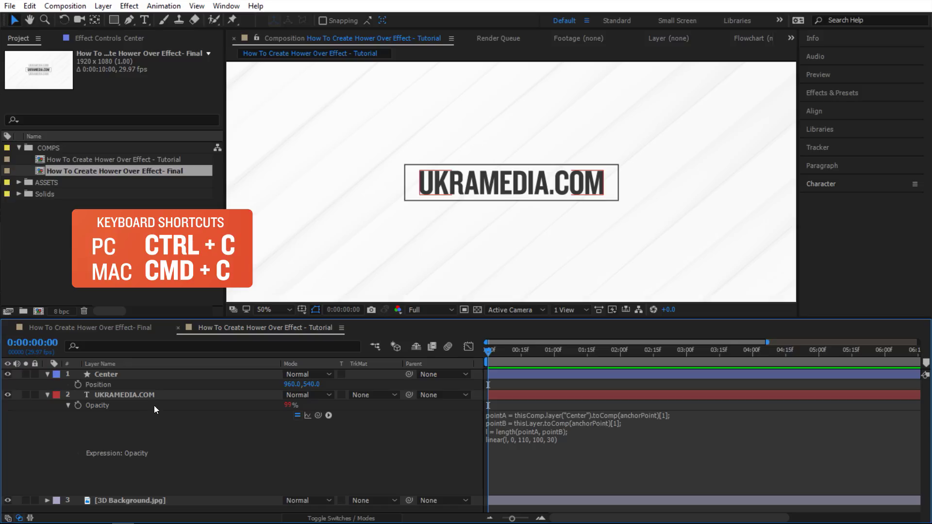
pyautogui.click(154, 397)
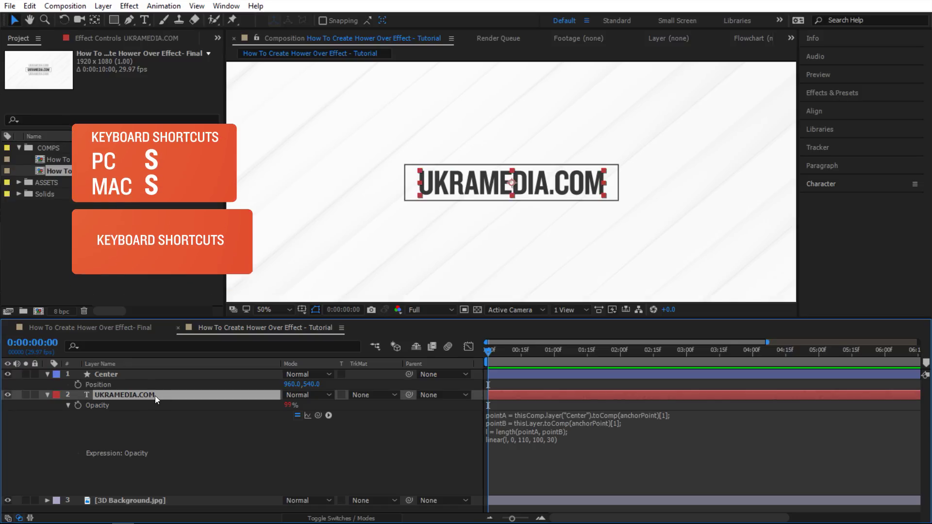
pyautogui.press('s')
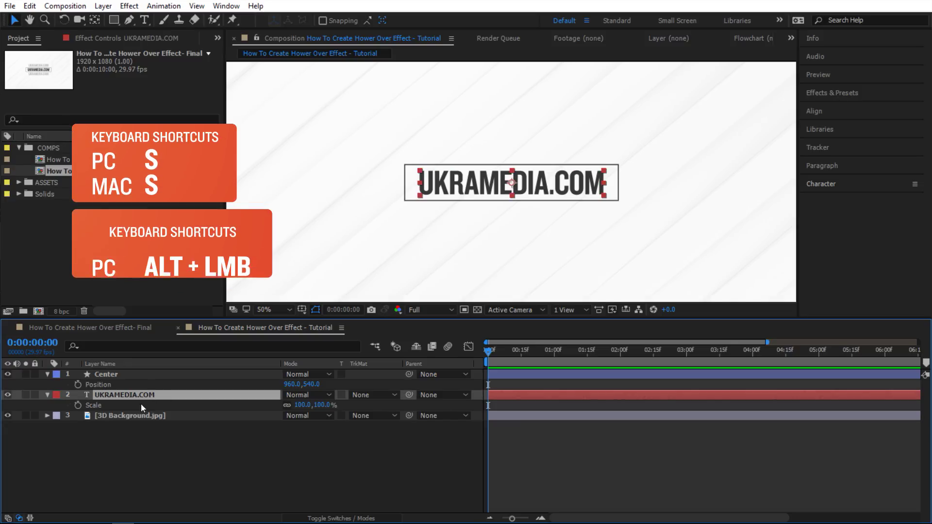
pyautogui.keyDown('alt'); pyautogui.click(78, 405); pyautogui.keyUp('alt')
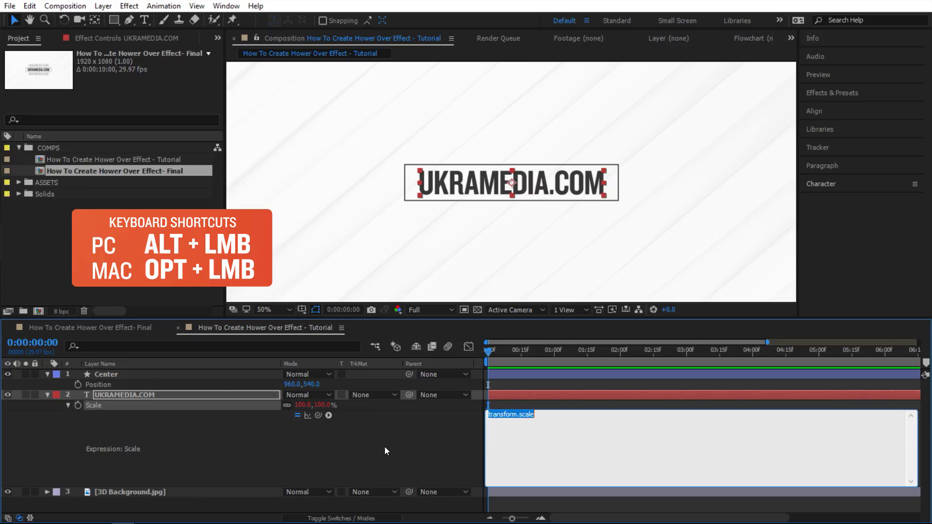
pyautogui.hotkey('ctrl', 'v')
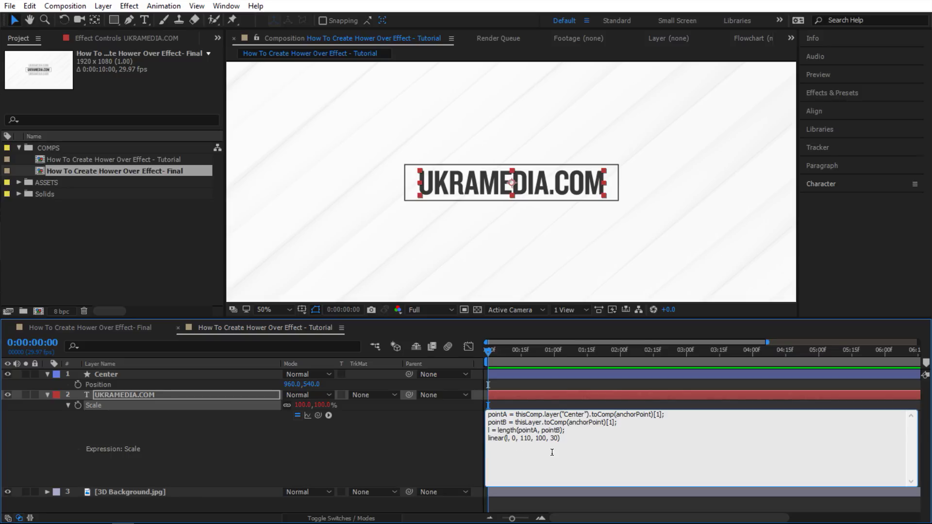
# - Store the linear result as s and output [s, s] on a new line
pyautogui.write('s =')
pyautogui.press('Return')
pyautogui.write('[]')
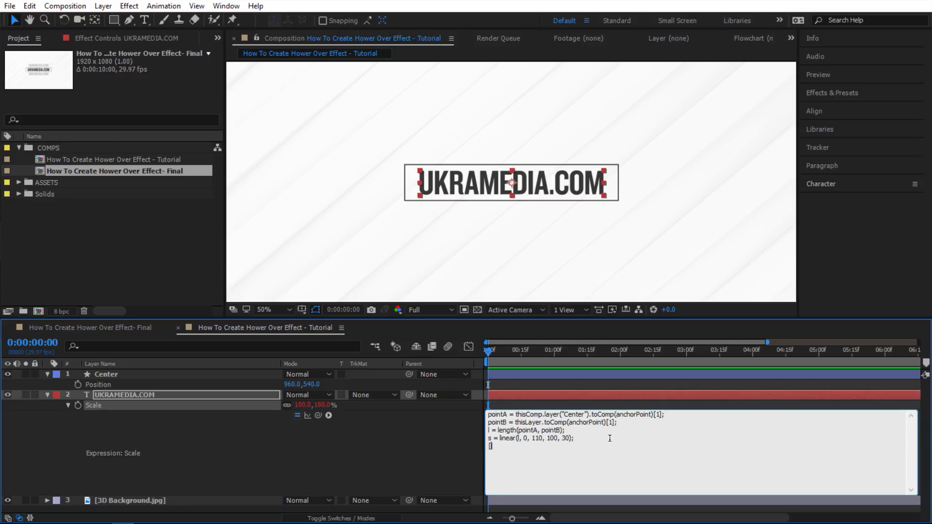
pyautogui.write('s, s')
# - Apply the Scale expression and test it by moving the Center box down, then undo
pyautogui.click(442, 446)
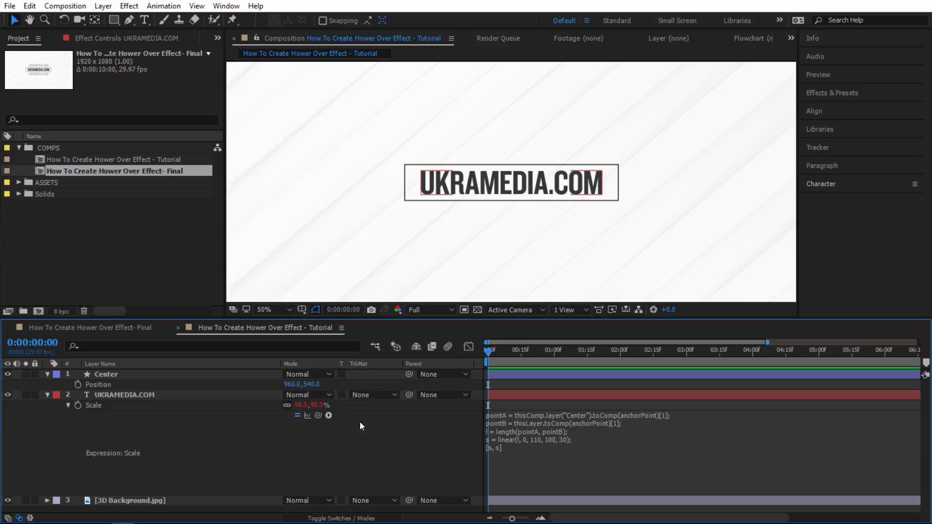
pyautogui.moveTo(312, 384); pyautogui.dragTo(322, 407)
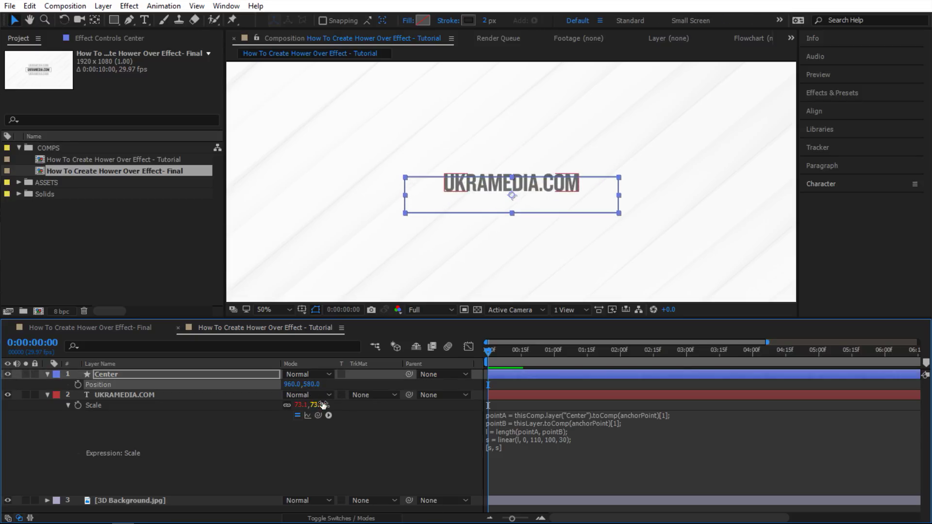
pyautogui.hotkey('ctrl', 'z')
pyautogui.click(430, 409)
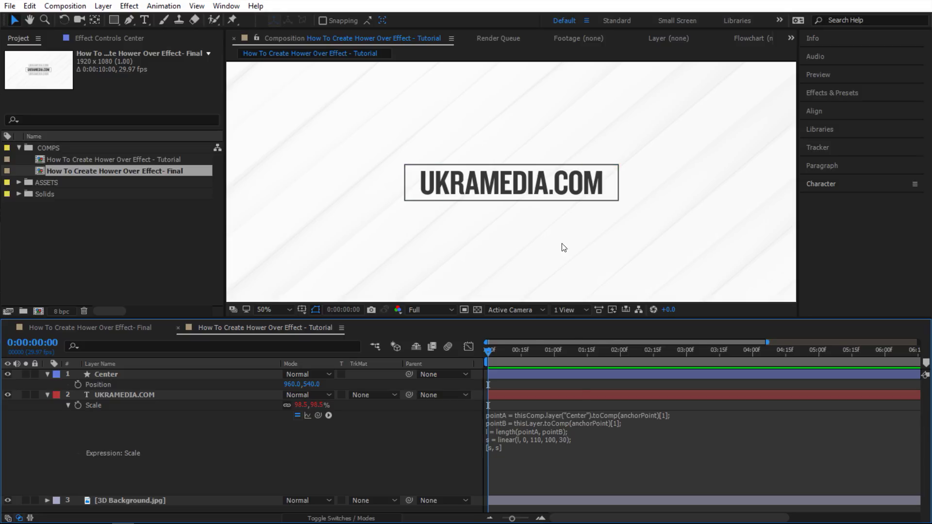
# - Change the linear minimum from 30 to 90, retest with Center, and recentre the box
pyautogui.click(567, 438)
pyautogui.click(565, 438)
pyautogui.doubleClick(566, 438)
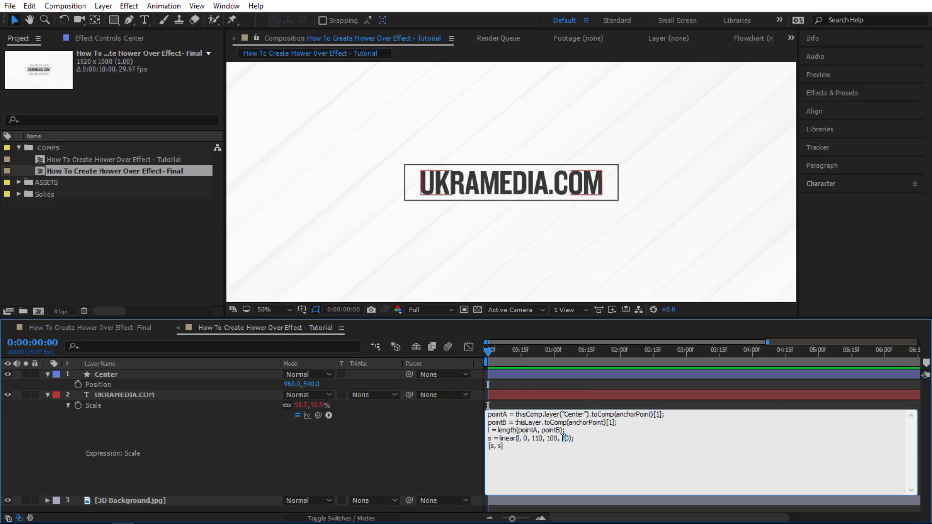
pyautogui.write('9')
pyautogui.click(368, 403)
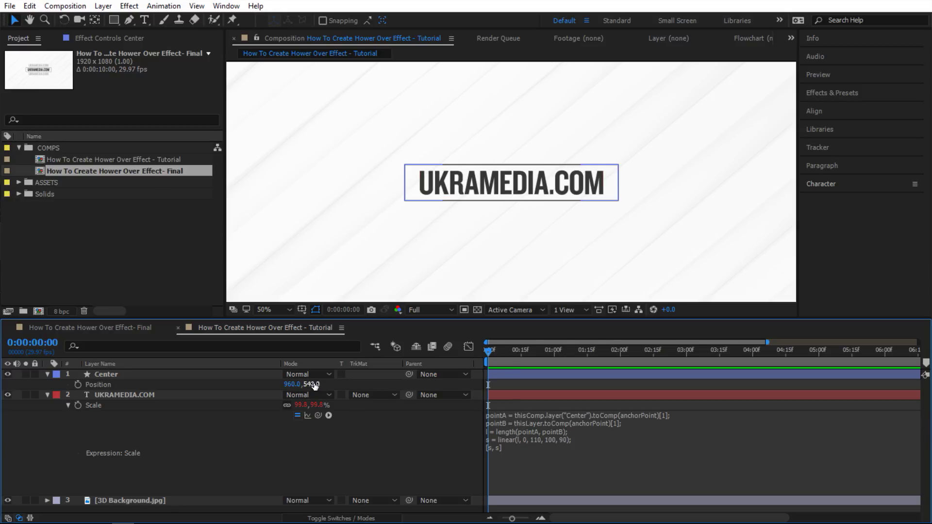
pyautogui.moveTo(312, 384)
pyautogui.mouseDown()
pyautogui.moveTo(378, 386)
pyautogui.moveTo(247, 387)
pyautogui.moveTo(315, 386)
pyautogui.mouseUp()
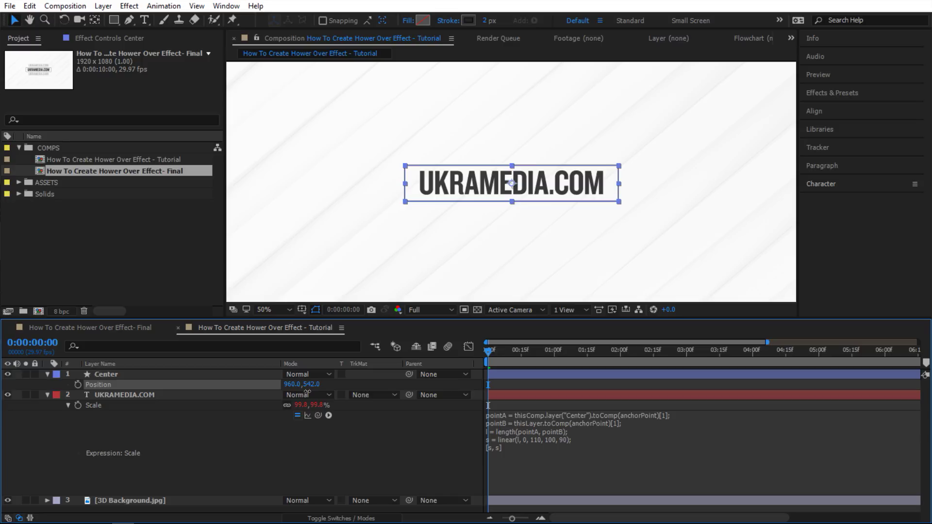
pyautogui.click(400, 433)
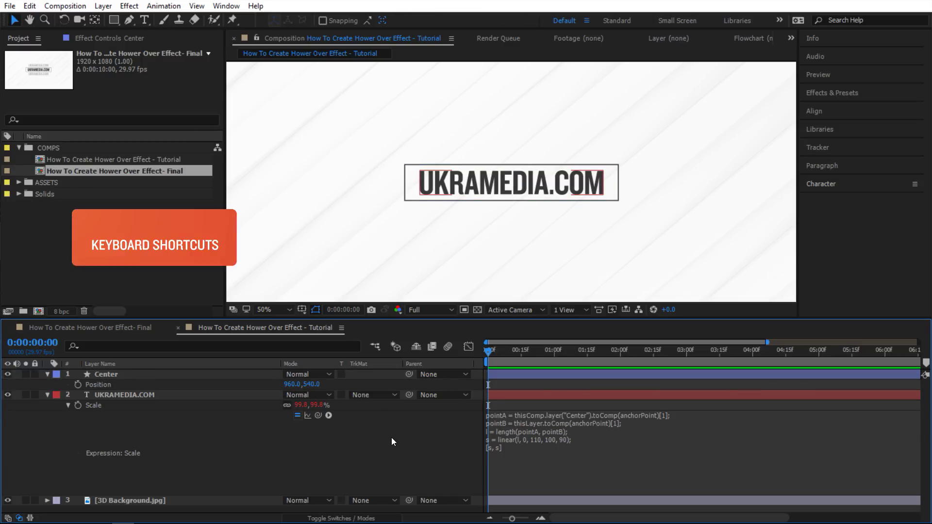
# - Duplicate UKRAMEDIA.COM twice, shifting one copy above and one below the original
pyautogui.press('u')
pyautogui.click(190, 389)
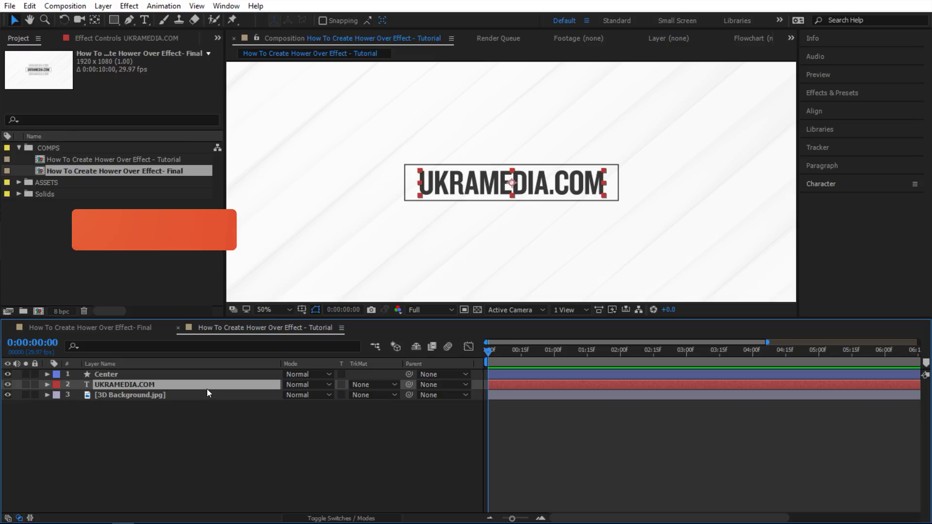
pyautogui.hotkey('ctrl', 'd')
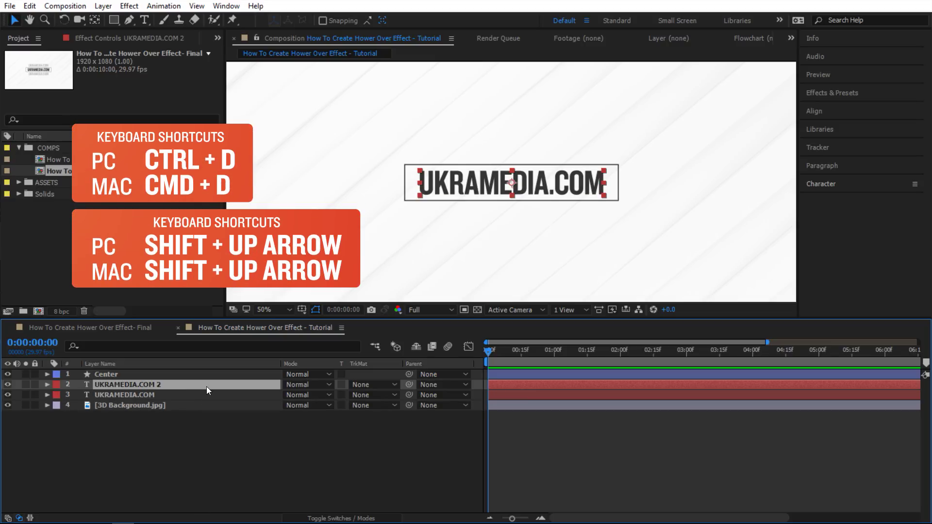
pyautogui.hotkey('shift', 'Up')
pyautogui.hotkey('shift', 'Up')
pyautogui.hotkey('shift', 'Up')
pyautogui.hotkey('shift', 'Up')
pyautogui.hotkey('shift', 'Up')
pyautogui.hotkey('shift', 'Up')
pyautogui.hotkey('shift', 'Up')
pyautogui.hotkey('shift', 'Up')
pyautogui.hotkey('shift', 'Up')
pyautogui.hotkey('shift', 'Up')
pyautogui.hotkey('shift', 'Up')
pyautogui.hotkey('shift', 'Up')
pyautogui.hotkey('shift', 'Up')
pyautogui.hotkey('shift', 'Up')
pyautogui.hotkey('shift', 'Up')
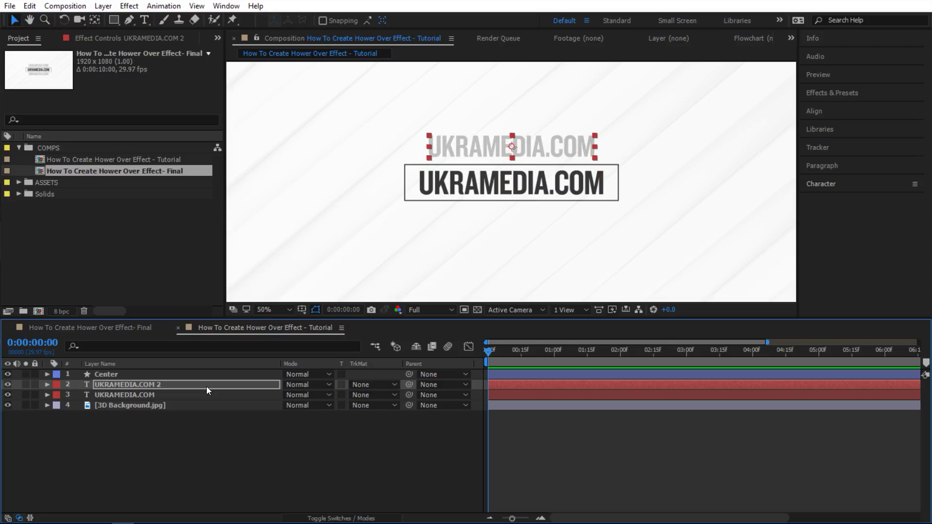
pyautogui.click(195, 395)
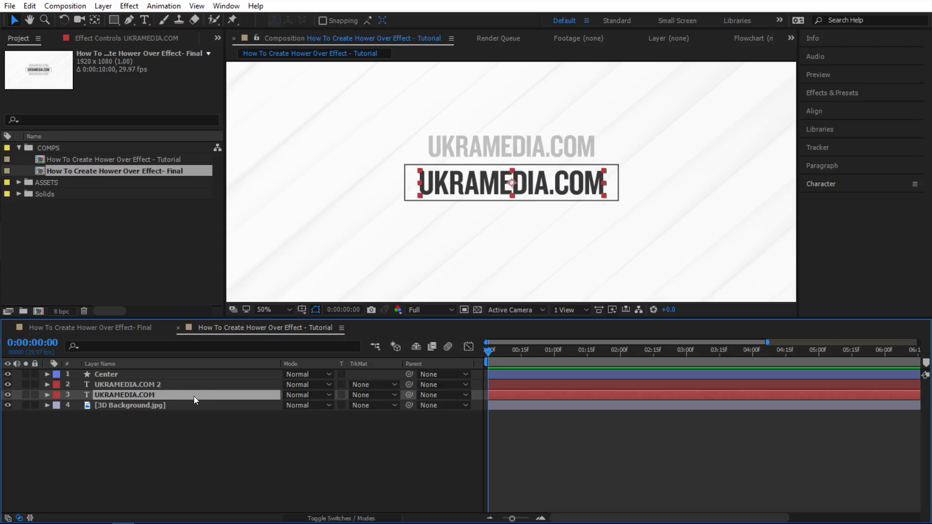
pyautogui.hotkey('ctrl', 'd')
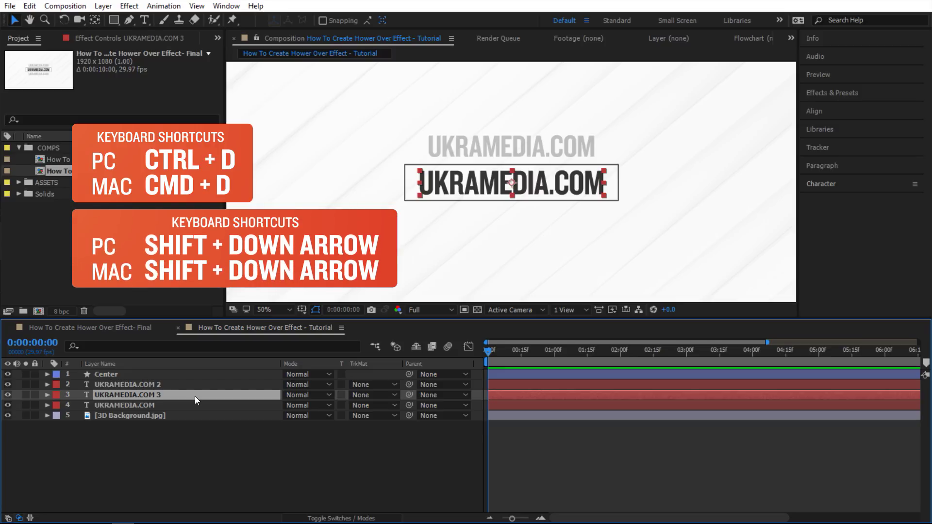
pyautogui.hotkey('shift', 'Down')
pyautogui.hotkey('shift', 'Down')
pyautogui.hotkey('shift', 'Down')
pyautogui.hotkey('shift', 'Down')
pyautogui.hotkey('shift', 'Down')
pyautogui.hotkey('shift', 'Down')
pyautogui.hotkey('shift', 'Down')
pyautogui.hotkey('shift', 'Down')
pyautogui.hotkey('shift', 'Down')
pyautogui.hotkey('shift', 'Down')
pyautogui.hotkey('shift', 'Down')
pyautogui.hotkey('shift', 'Down')
pyautogui.hotkey('shift', 'Down')
pyautogui.hotkey('shift', 'Down')
pyautogui.hotkey('shift', 'Down')
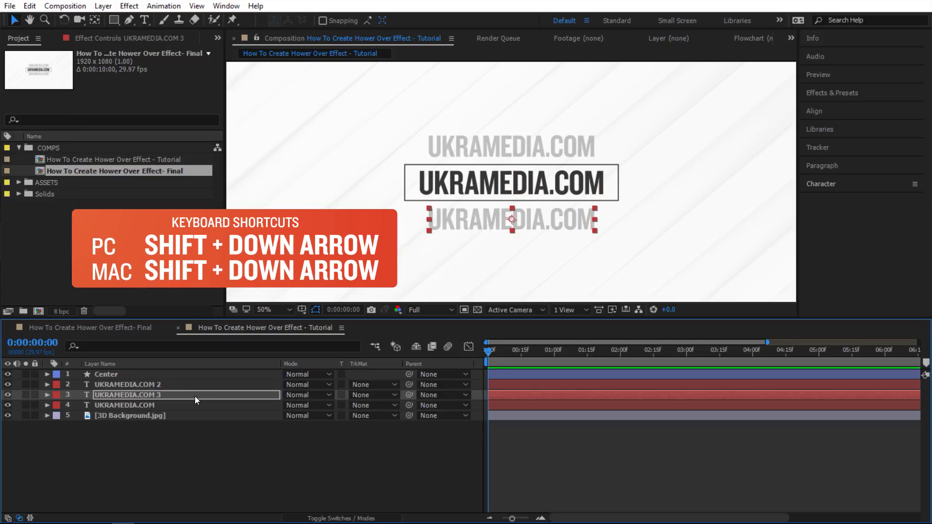
pyautogui.click(240, 437)
# - Move the Center box down onto the bottom text line at 960.0, 600.0
pyautogui.click(150, 375)
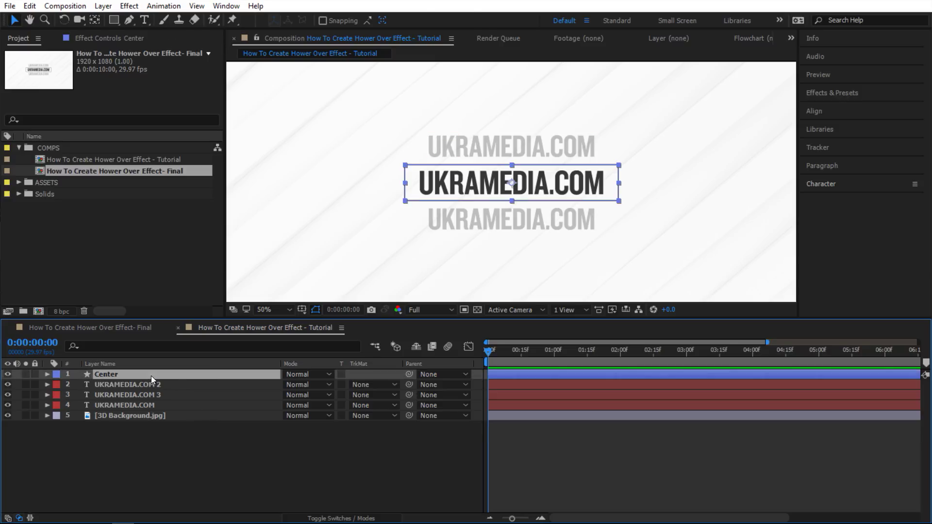
pyautogui.press('p')
pyautogui.moveTo(310, 384)
pyautogui.mouseDown()
pyautogui.moveTo(356, 394)
pyautogui.moveTo(320, 387)
pyautogui.mouseUp()
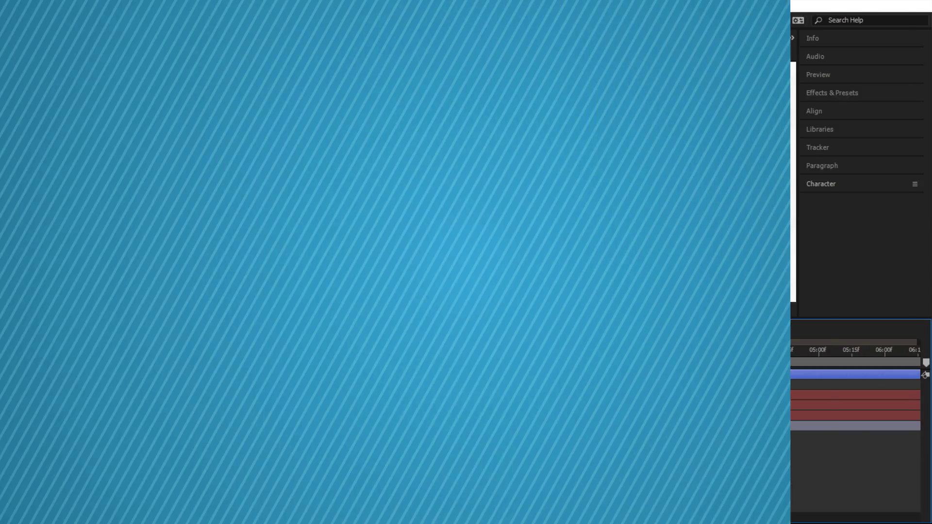